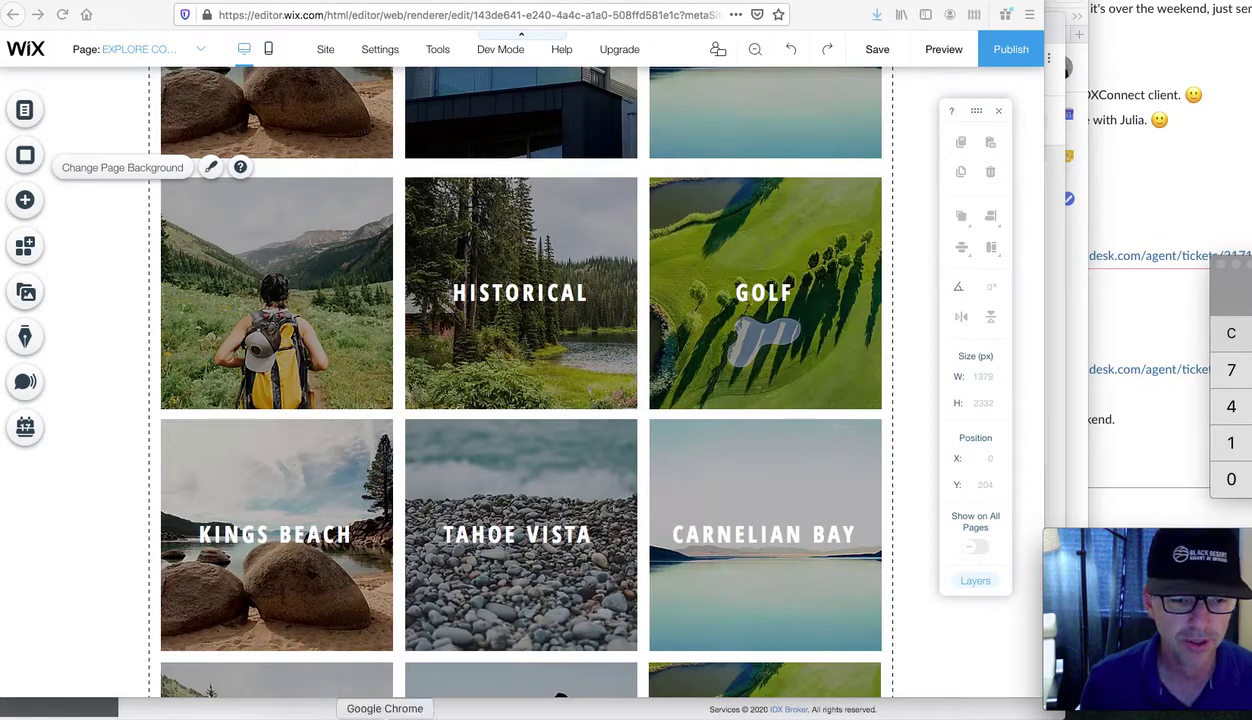
Copy the kings-beach saved link's preview address from IDX Broker and return to Wix
left_click(377, 714)
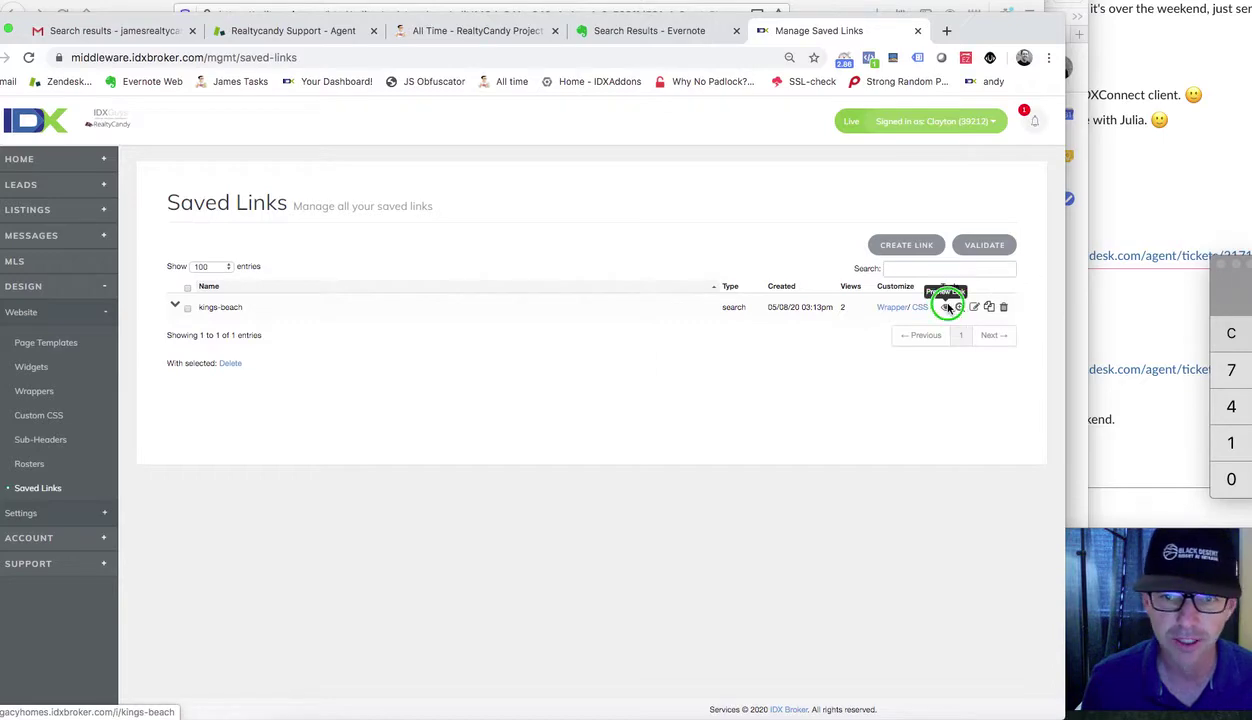
right_click(949, 307)
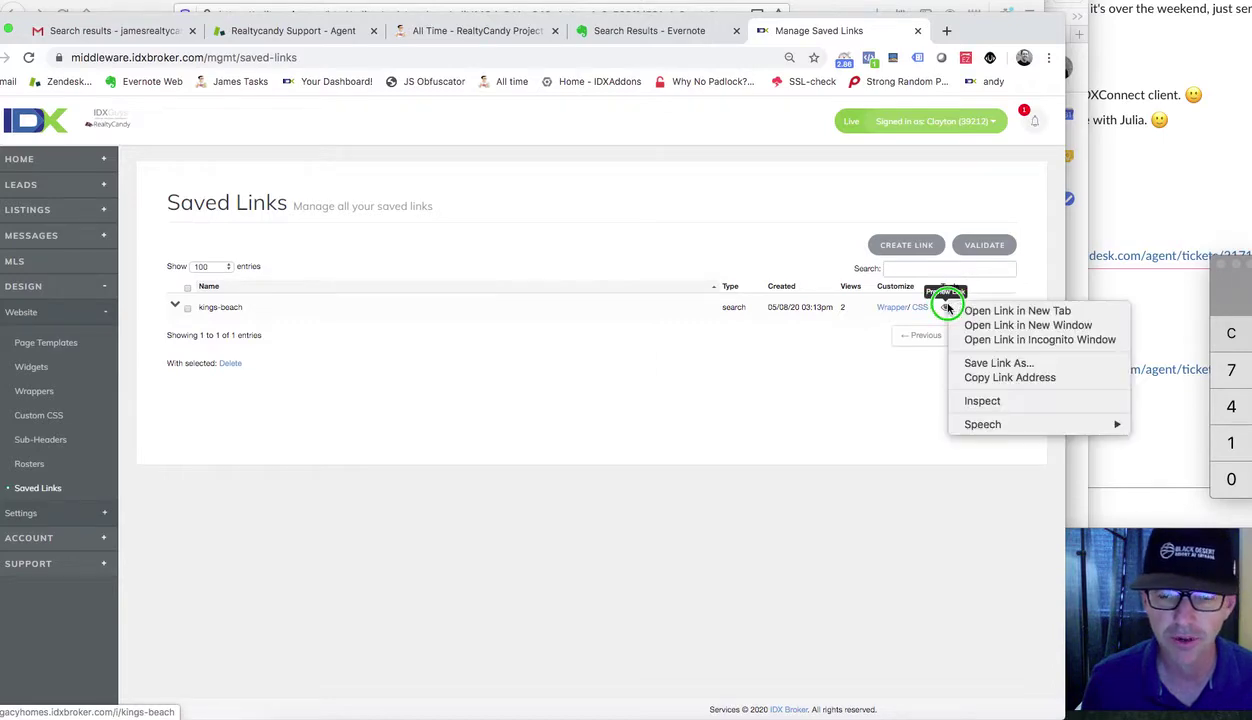
left_click(983, 379)
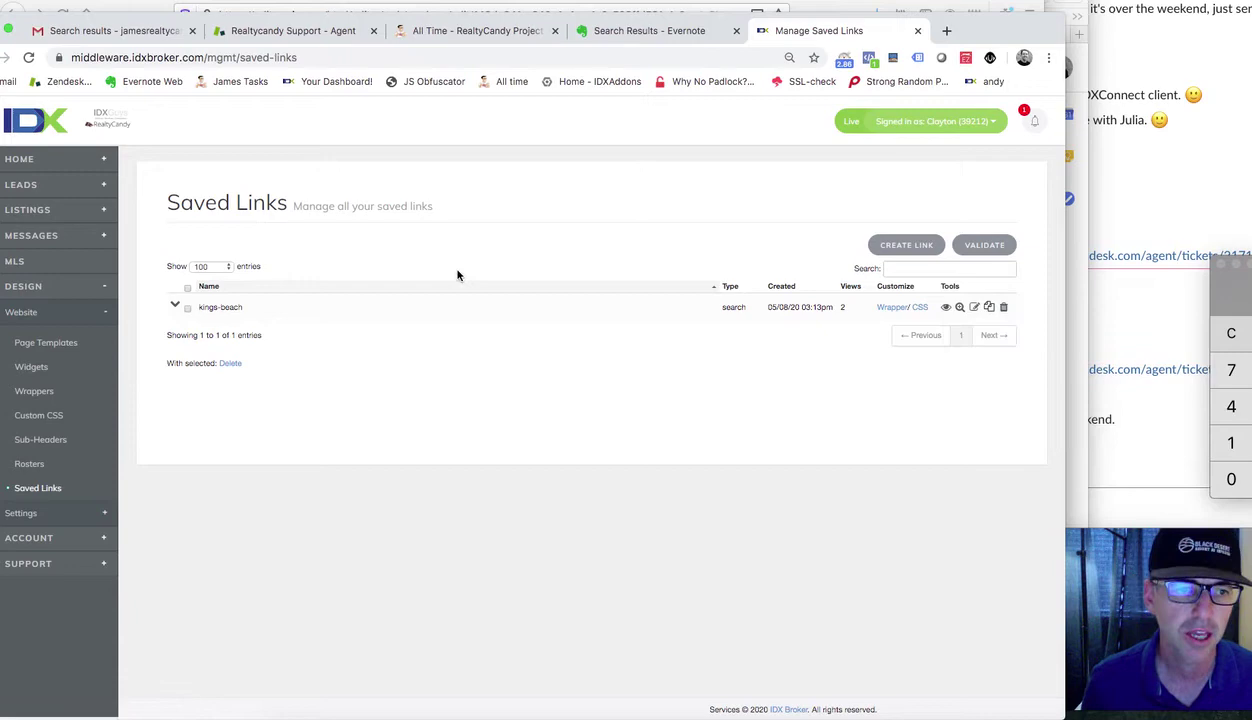
key("super+Tab")
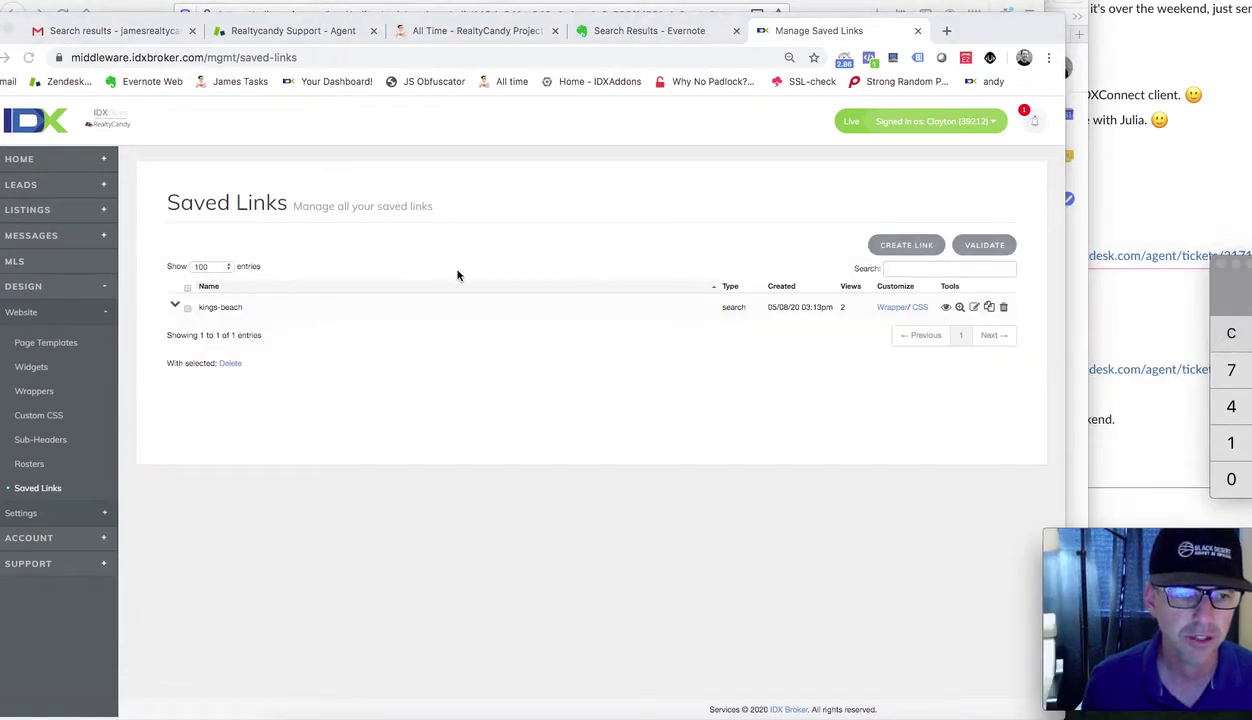
key("super+Tab")
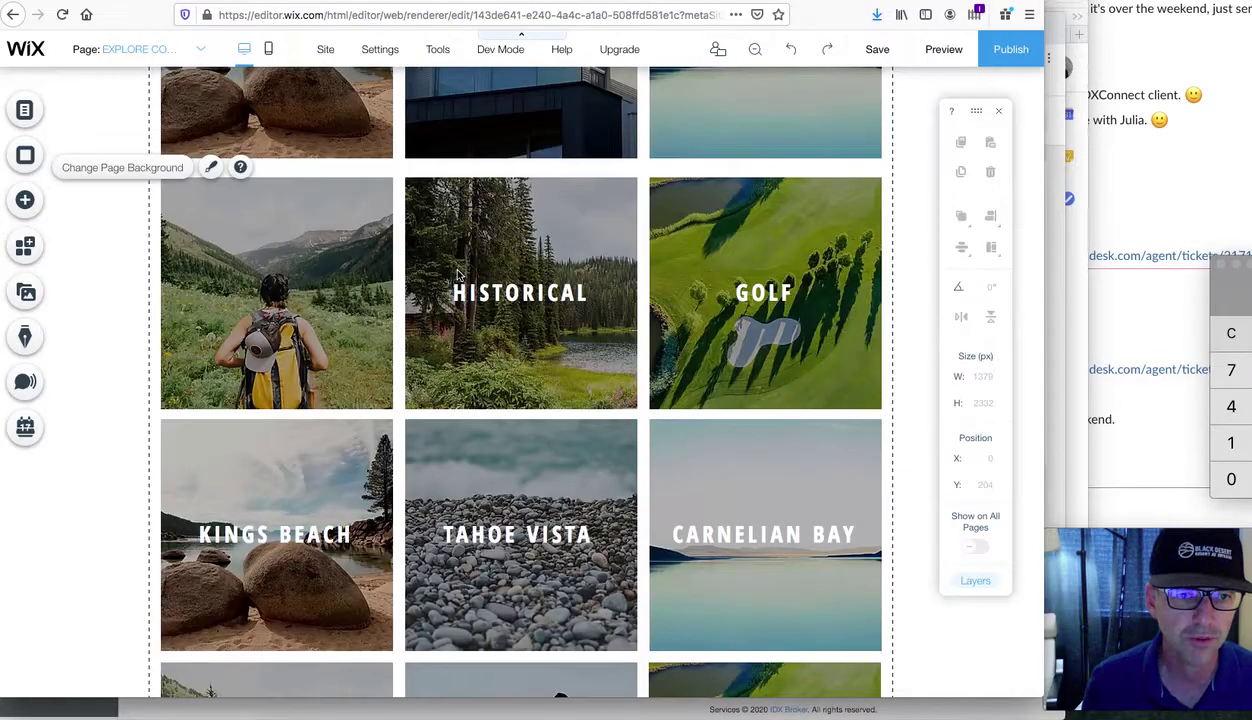
Select the Kings Beach image and bring up its link settings from the toolbar
left_click(281, 499)
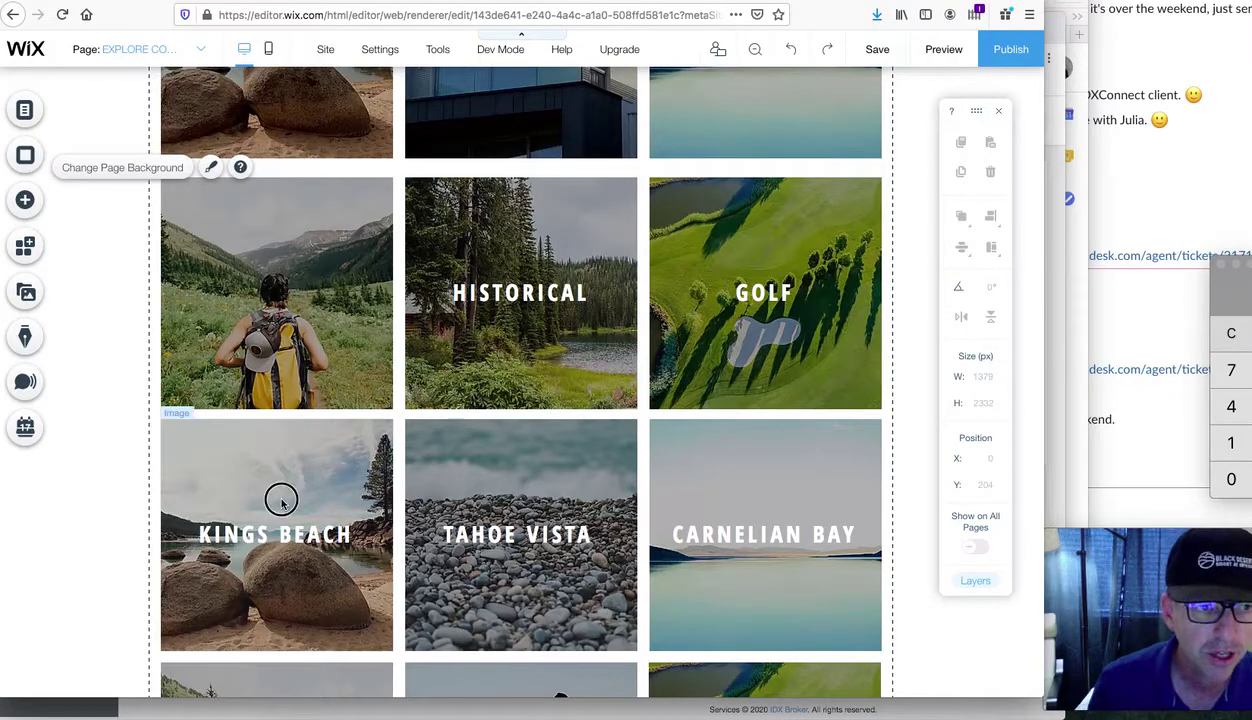
left_click(281, 499)
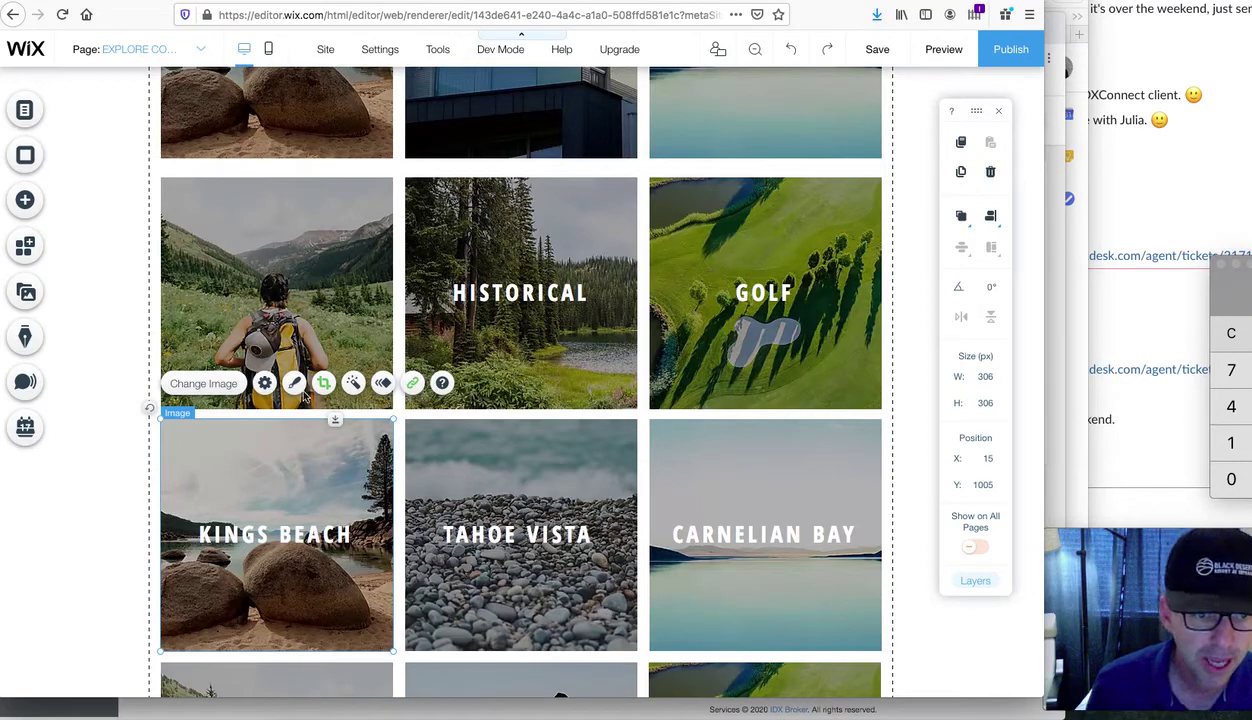
left_click(414, 385)
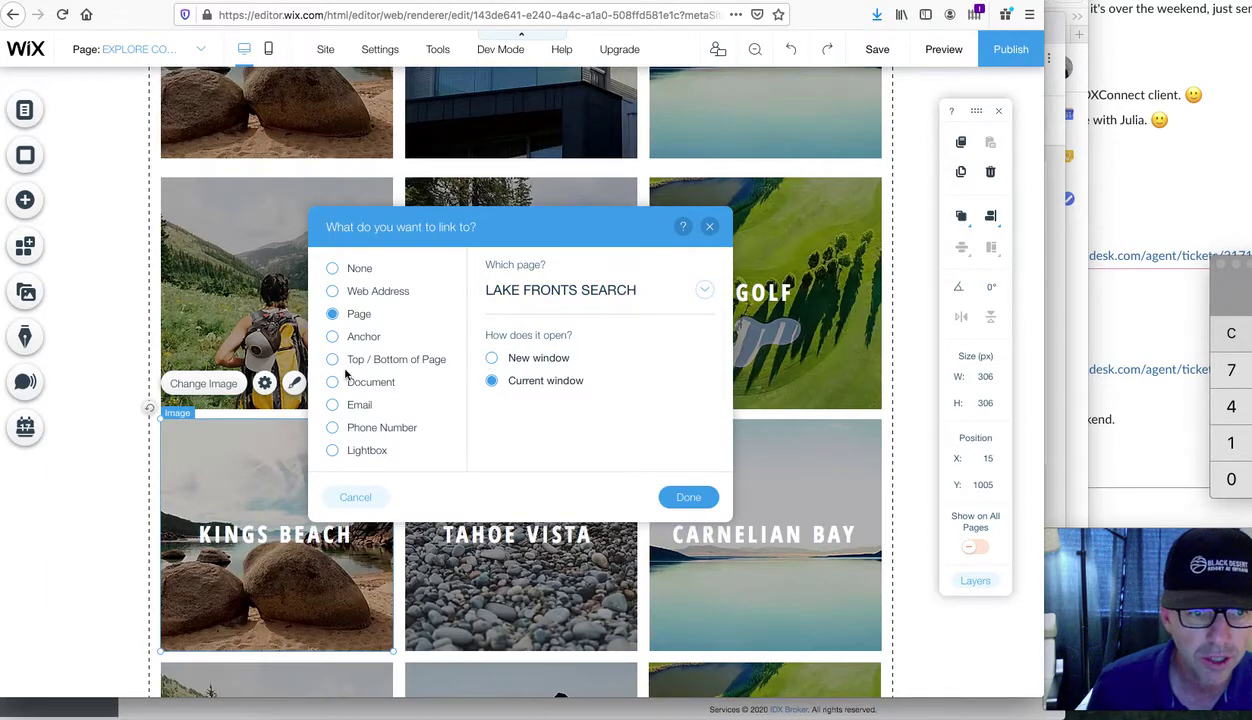
Link the Kings Beach image to the pasted kings-beach web address, opening in the current window
left_click(333, 291)
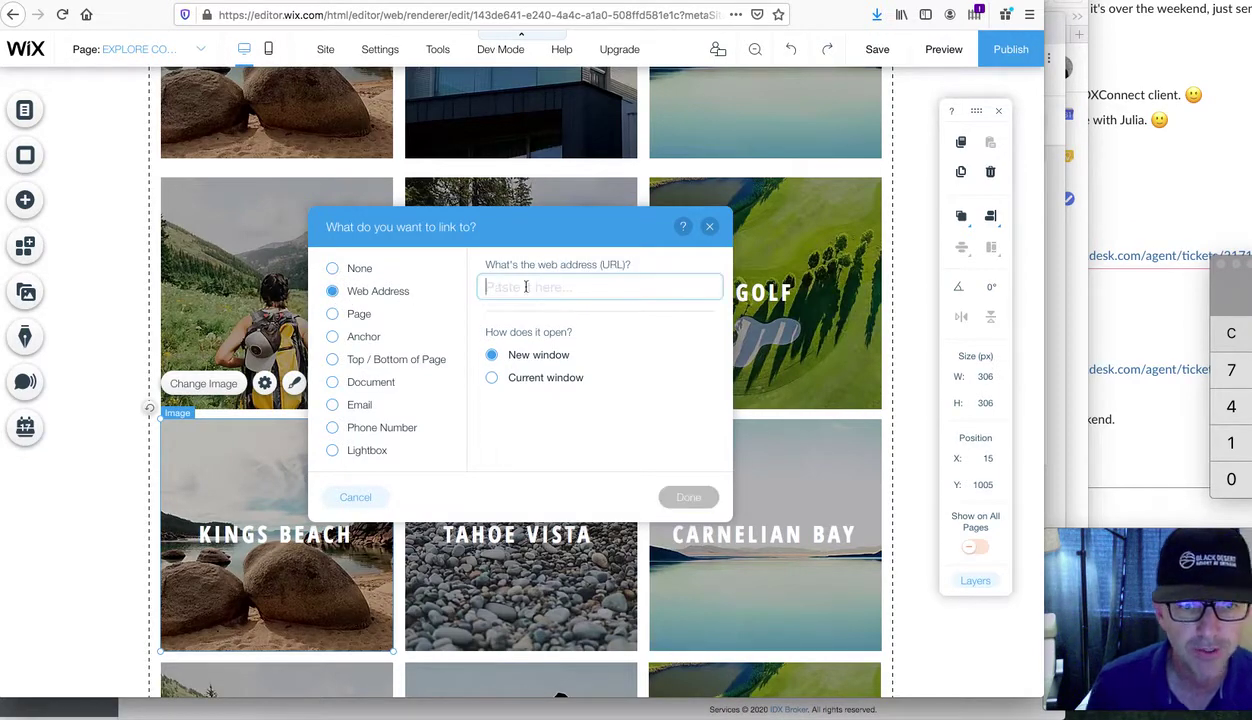
key("ctrl+v")
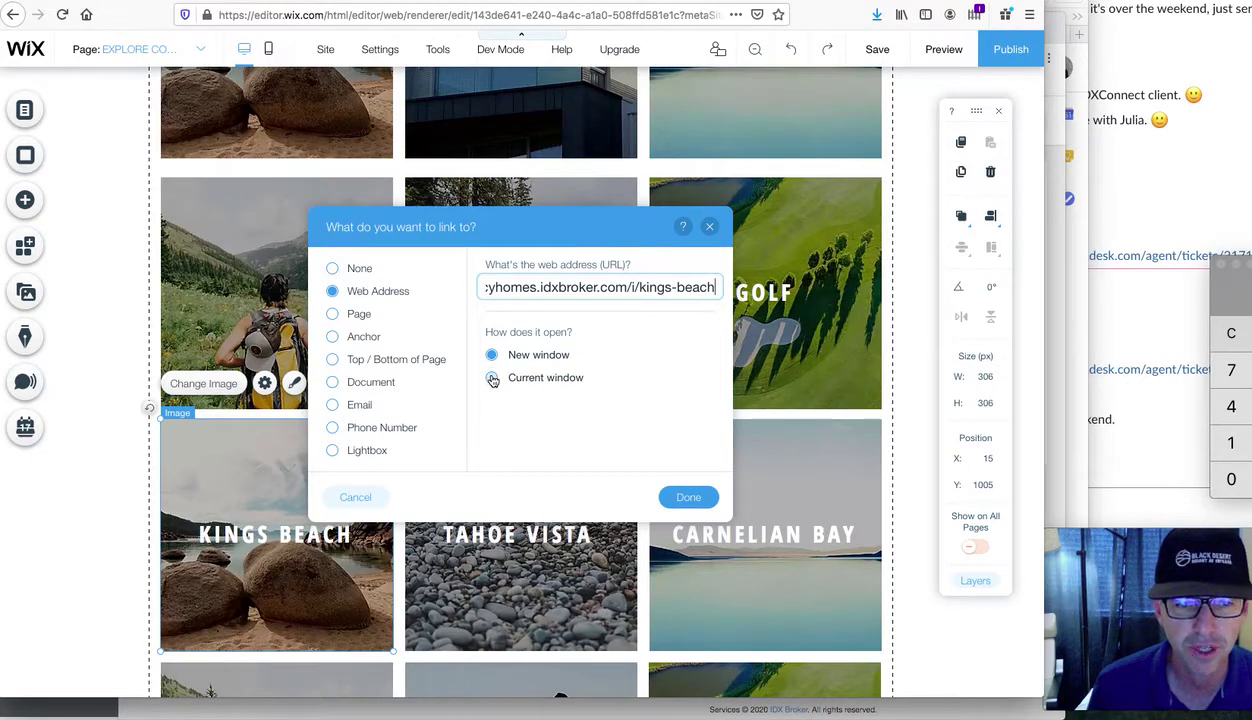
left_click(492, 378)
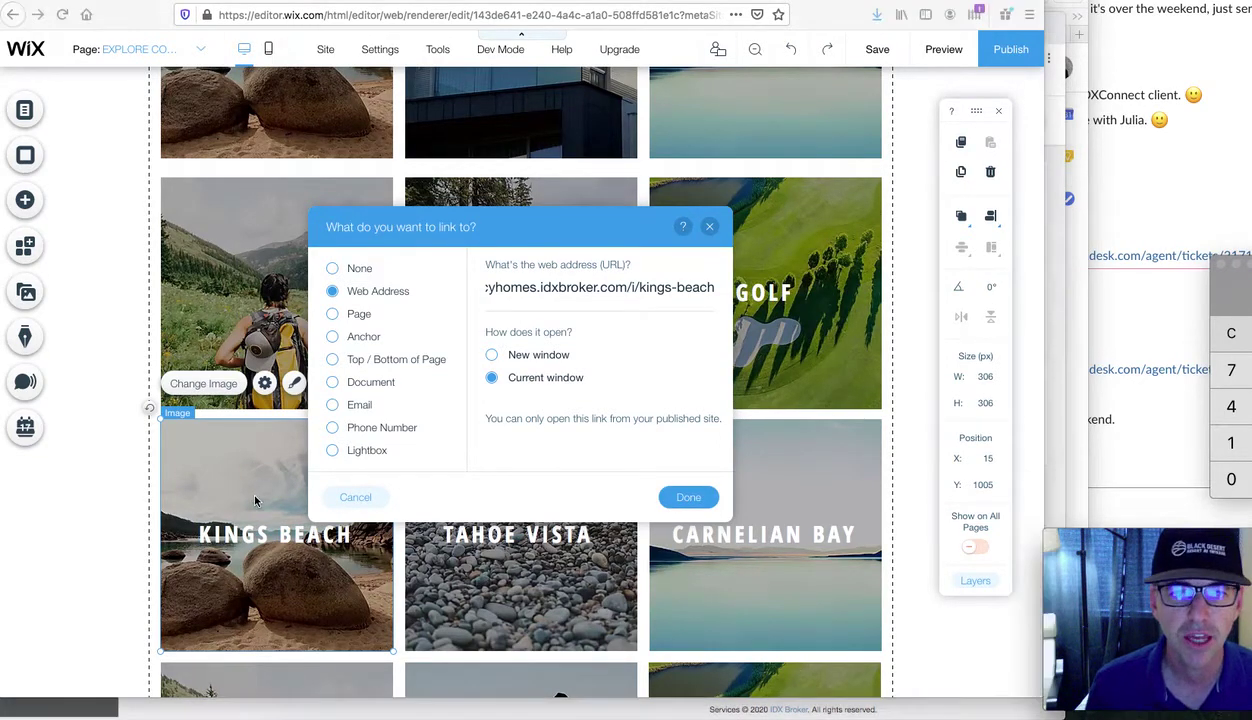
Preview the kings-beach search's 10 listings in a new tab, then go back to Saved Links
key("super+Tab")
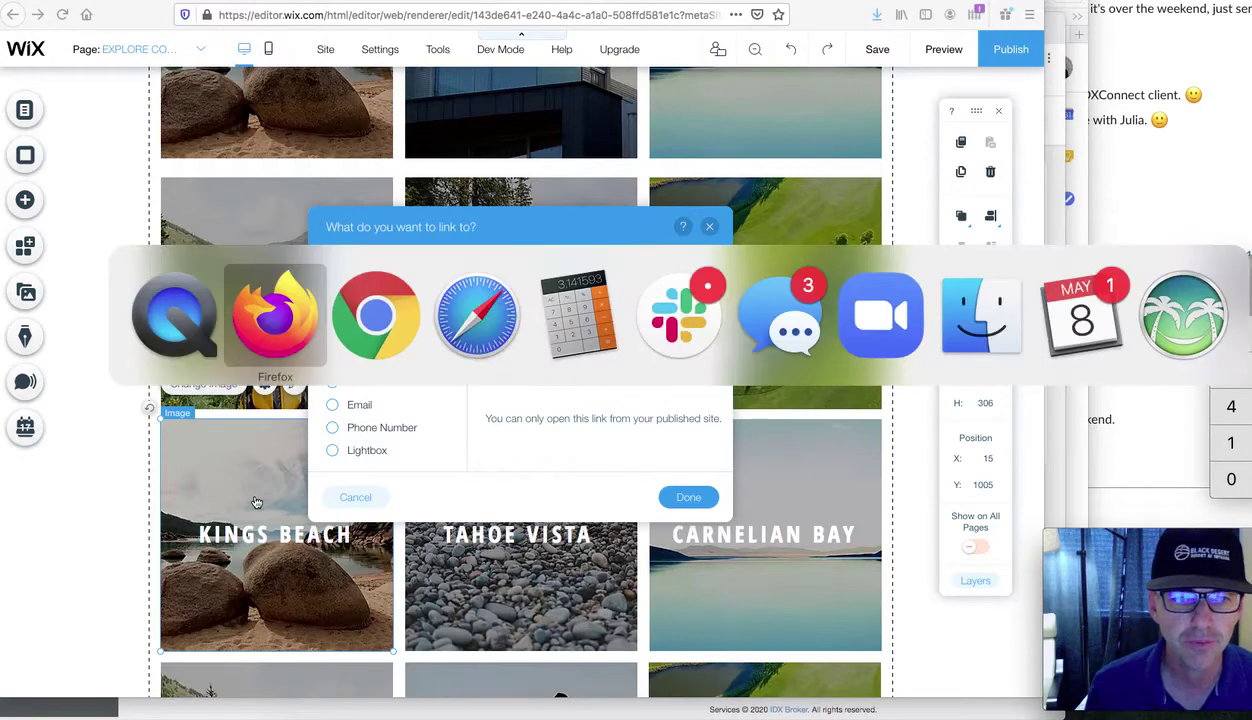
key("super+Tab")
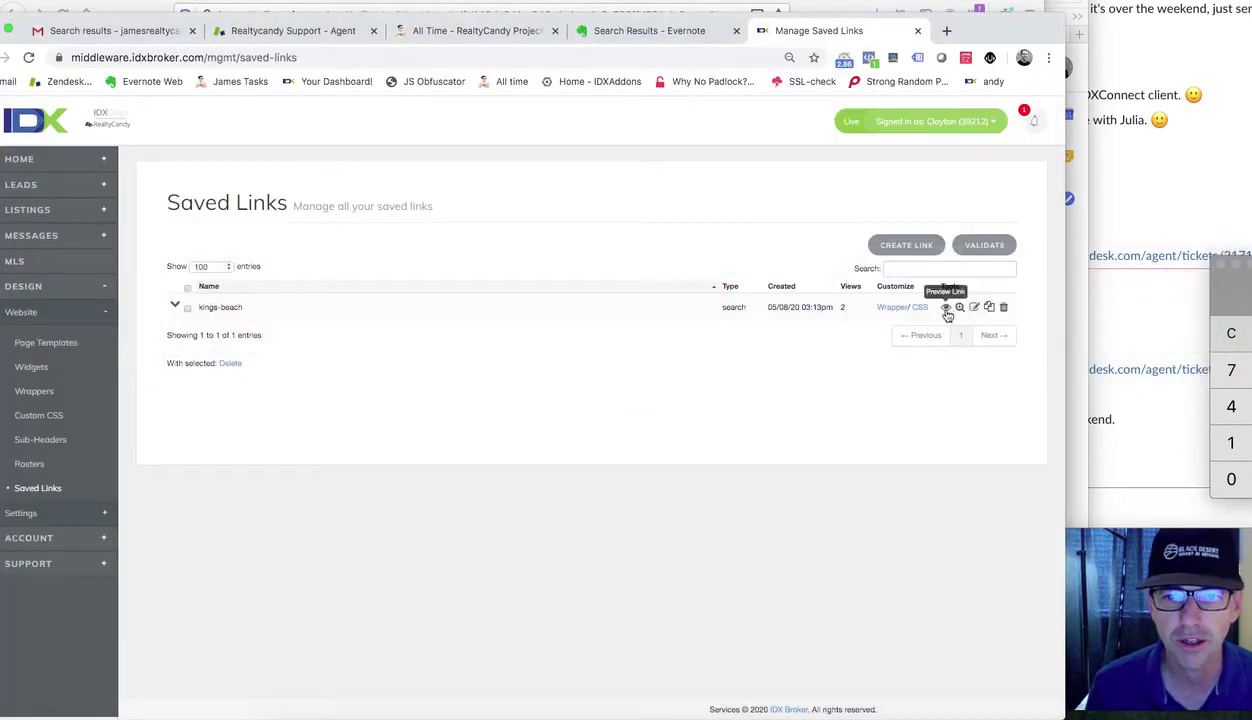
left_click(947, 309)
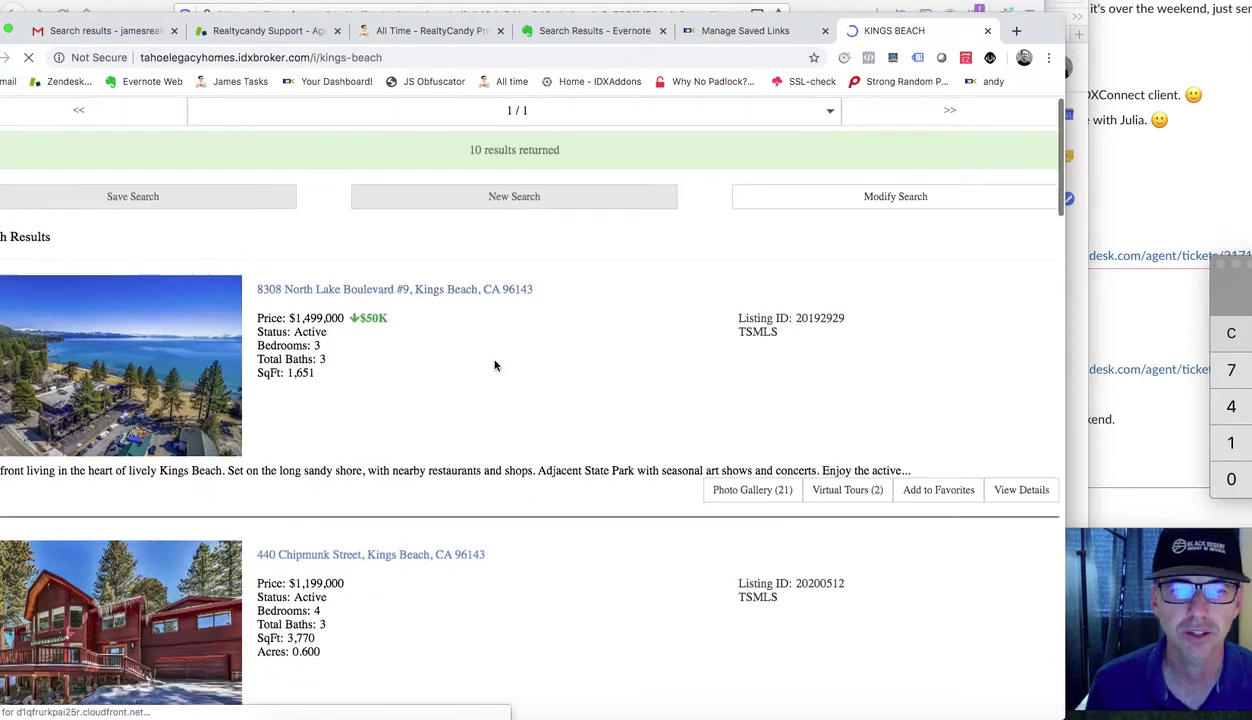
scroll(494, 366, "down", 4)
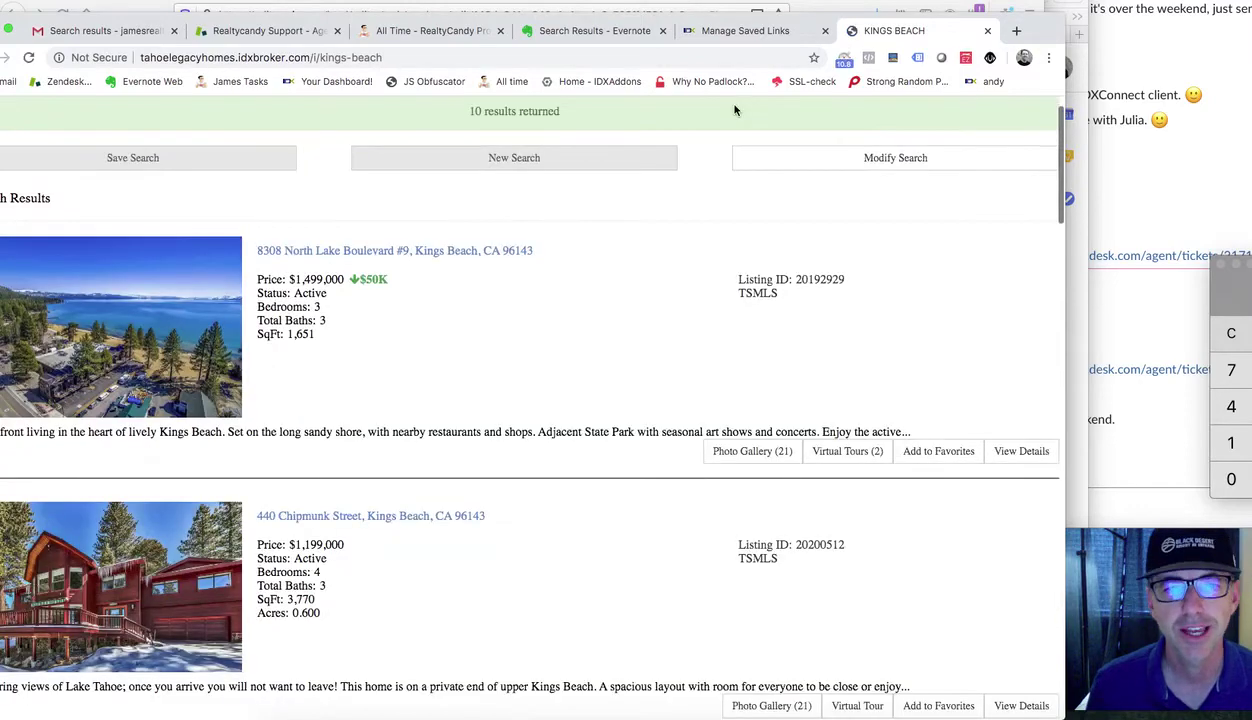
left_click(735, 33)
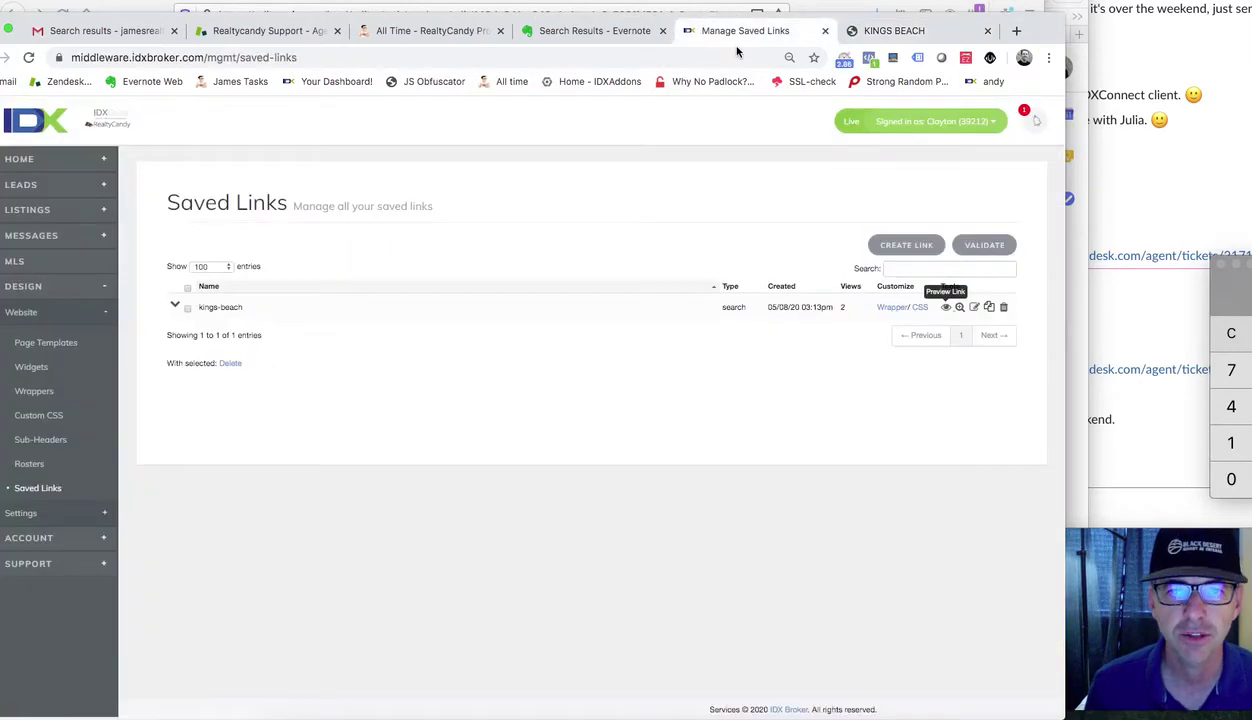
Open the kings-beach saved link's preferences and scroll down to the sub-header editor
left_click(975, 308)
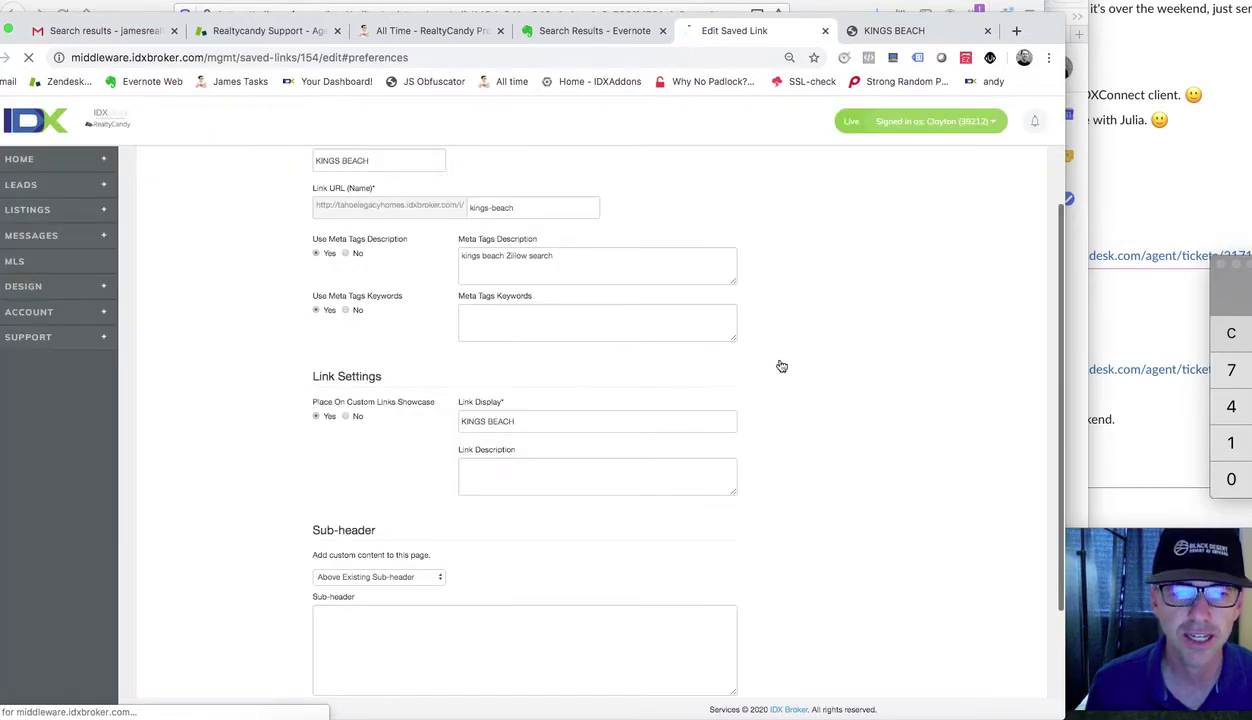
scroll(781, 366, "down", 1)
scroll(781, 365, "down", 1)
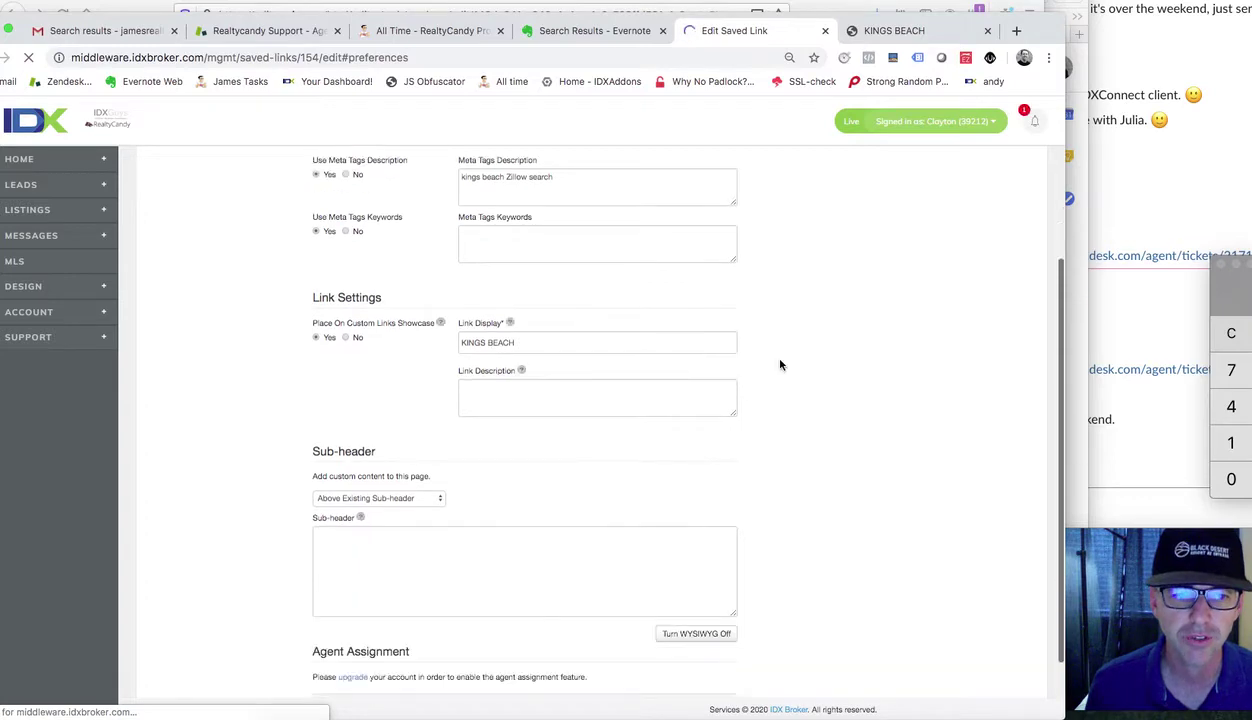
scroll(781, 365, "down", 2)
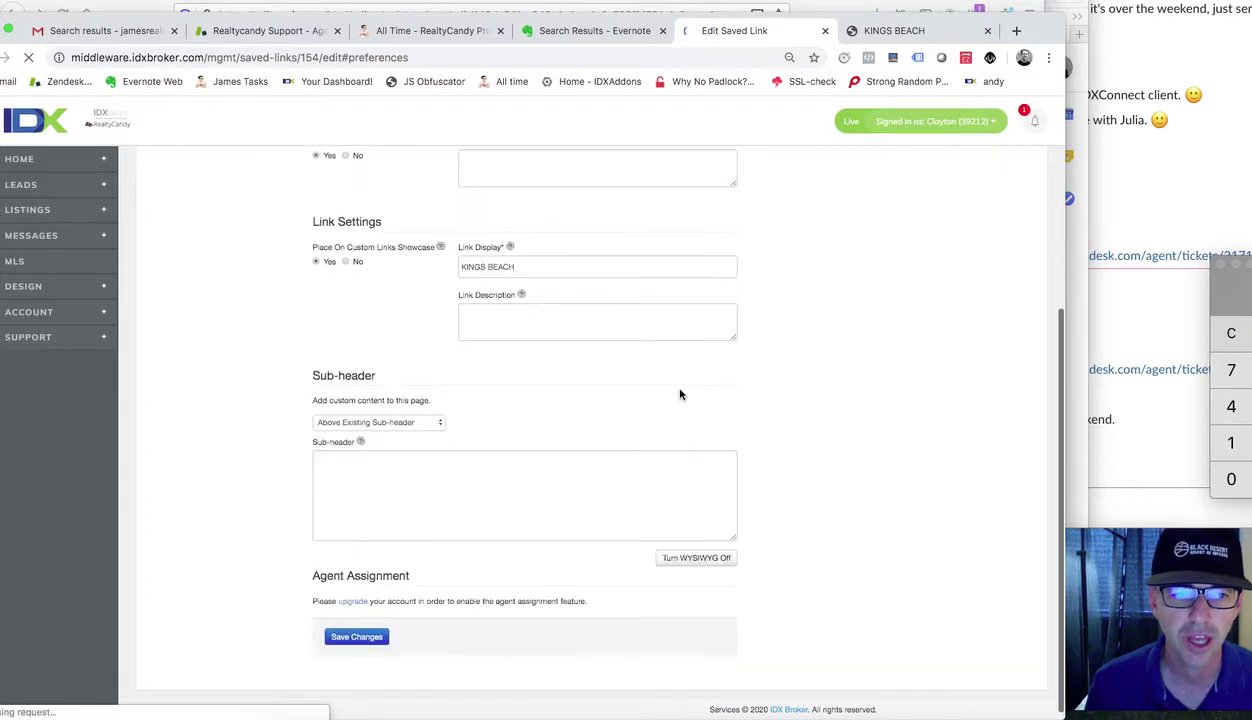
Write the sub-header 'Come check out Kings Beach and find your new home.' plus a 'There are more.....' line
left_click(366, 522)
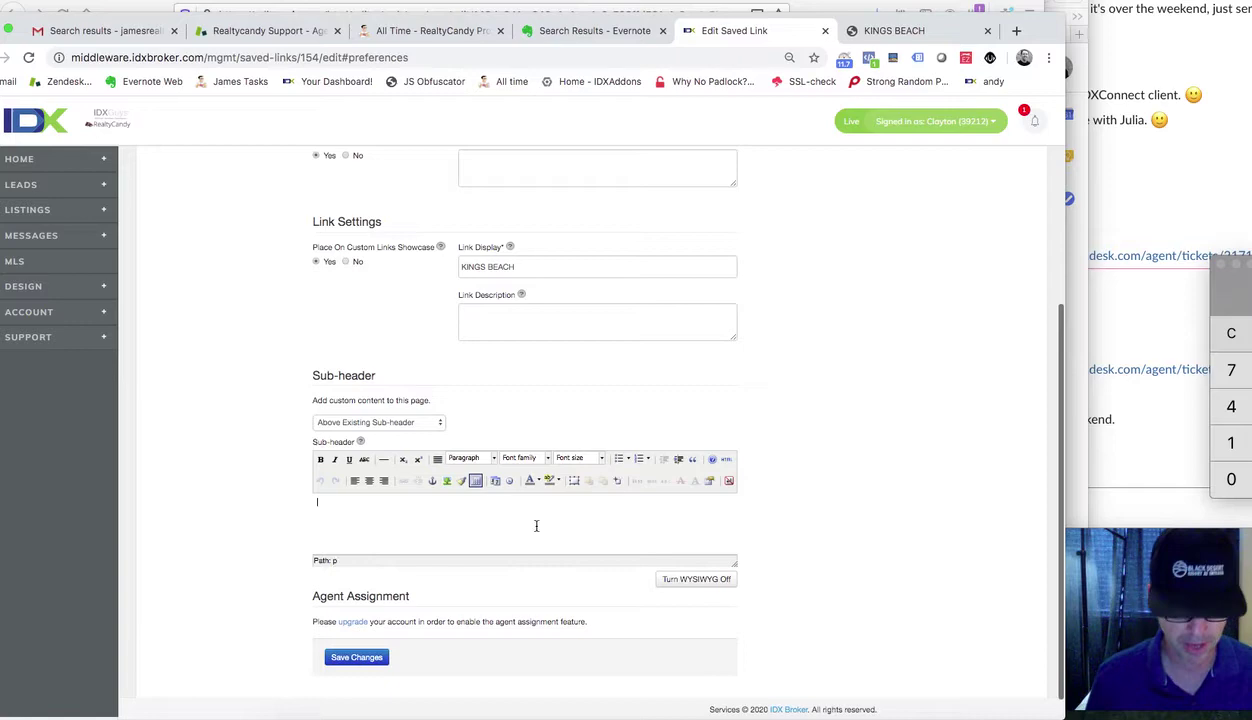
type("Come")
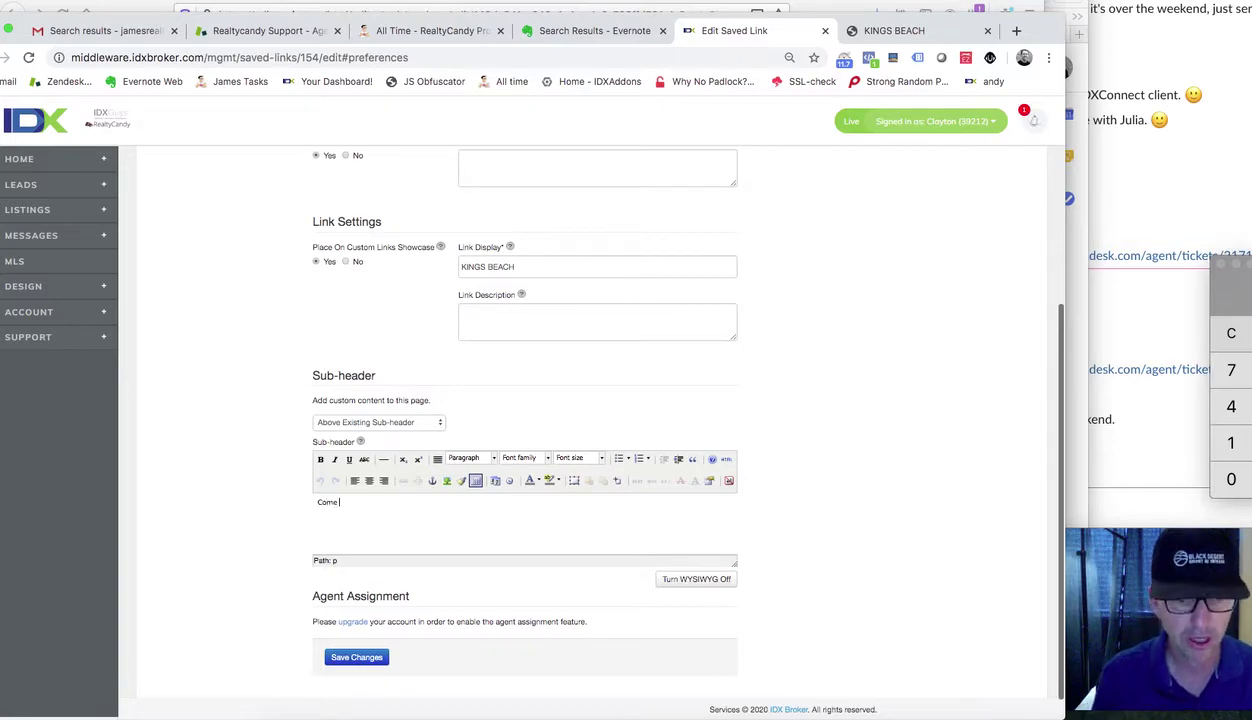
type(" check out")
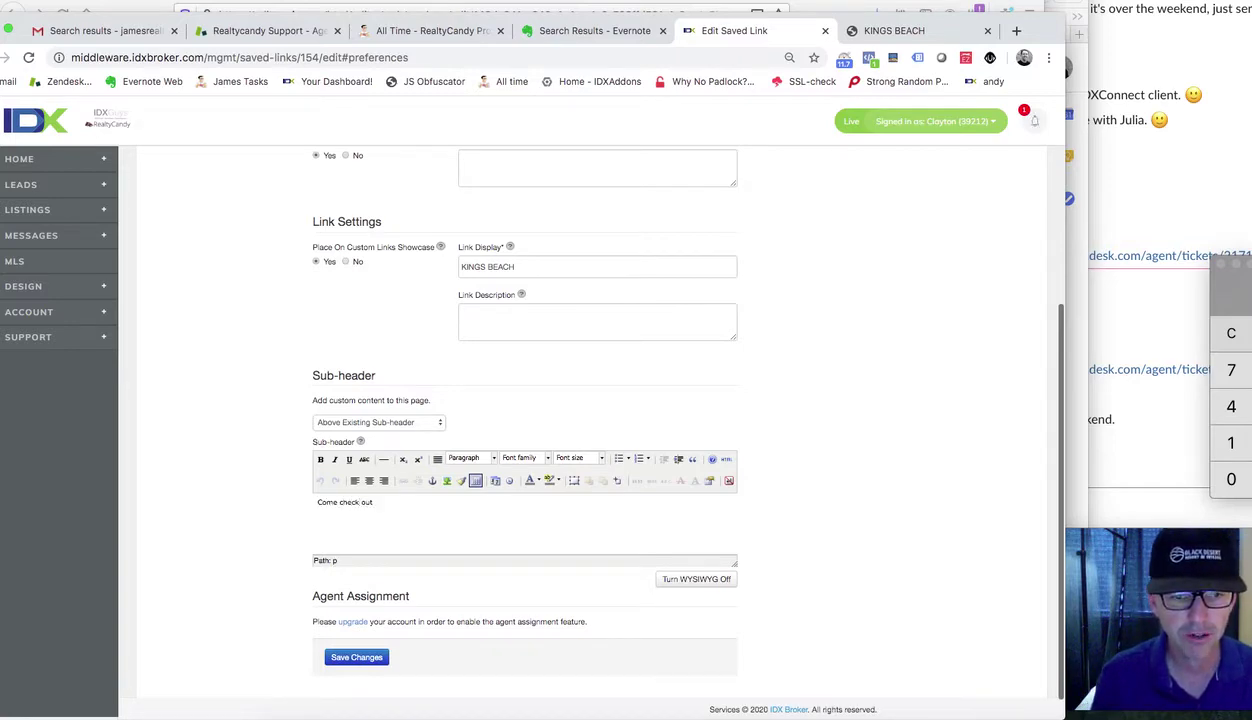
type(" Kings")
key("BackSpace")
key("BackSpace")
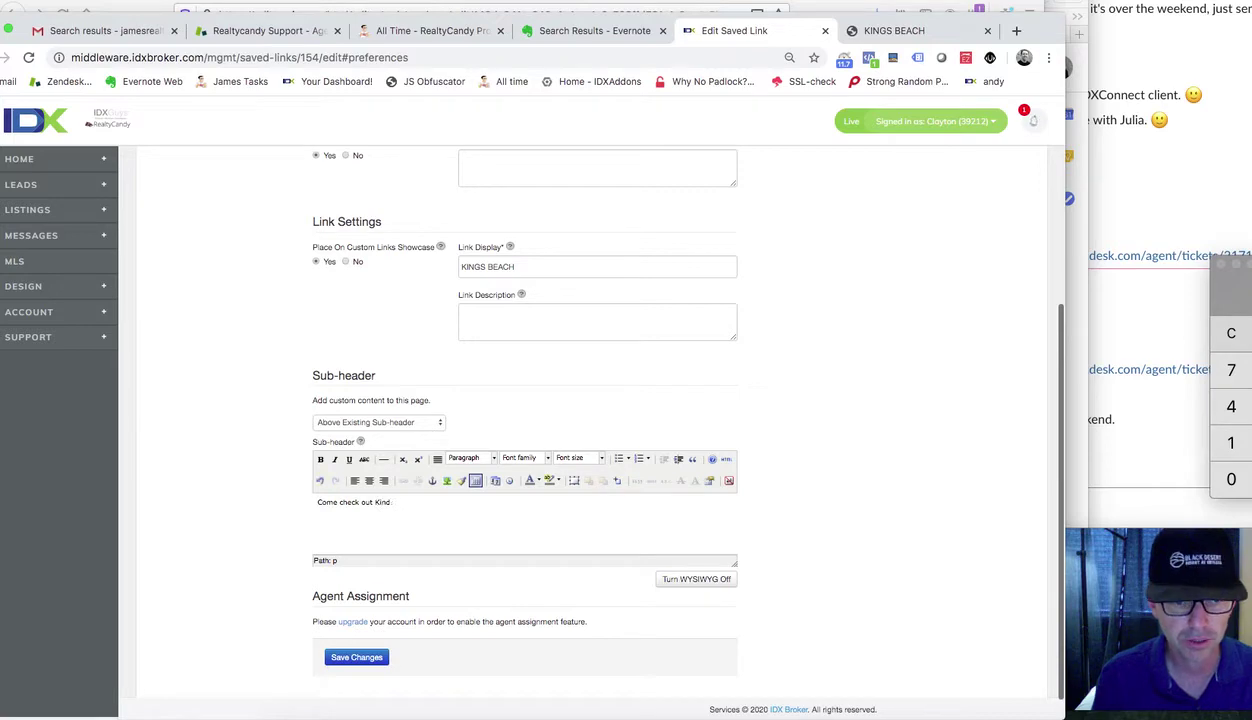
type("s Beac")
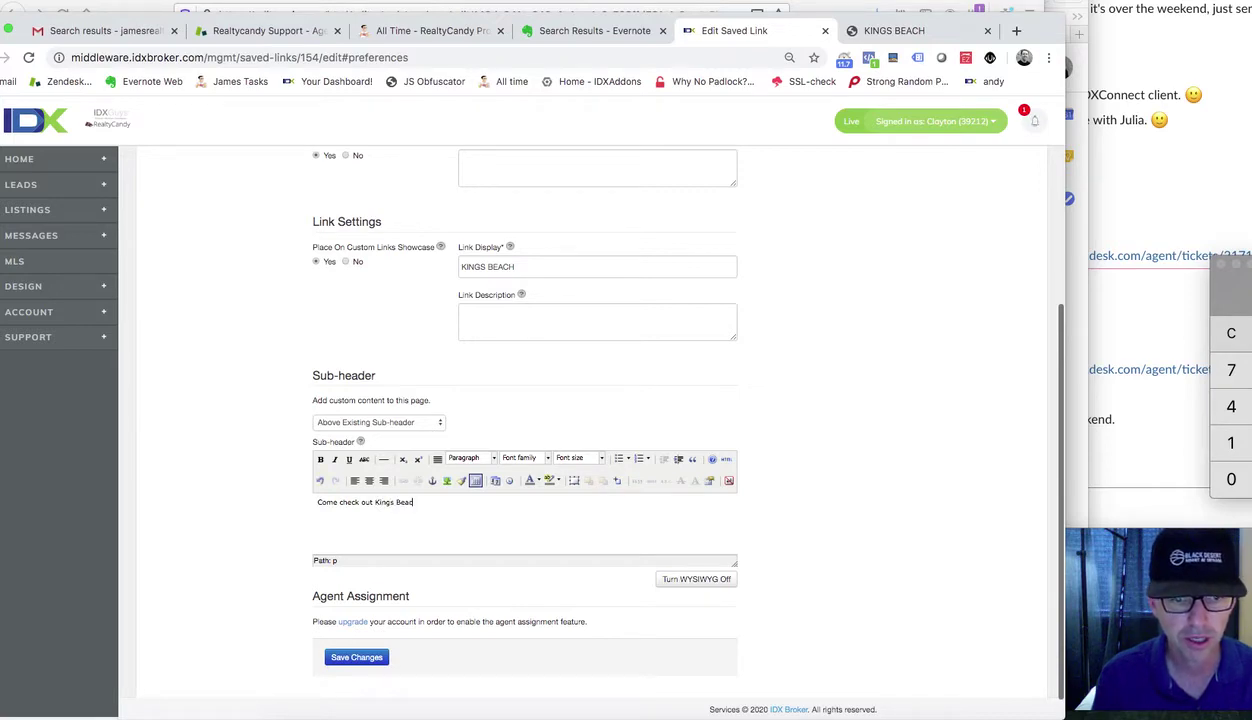
type("h and fir")
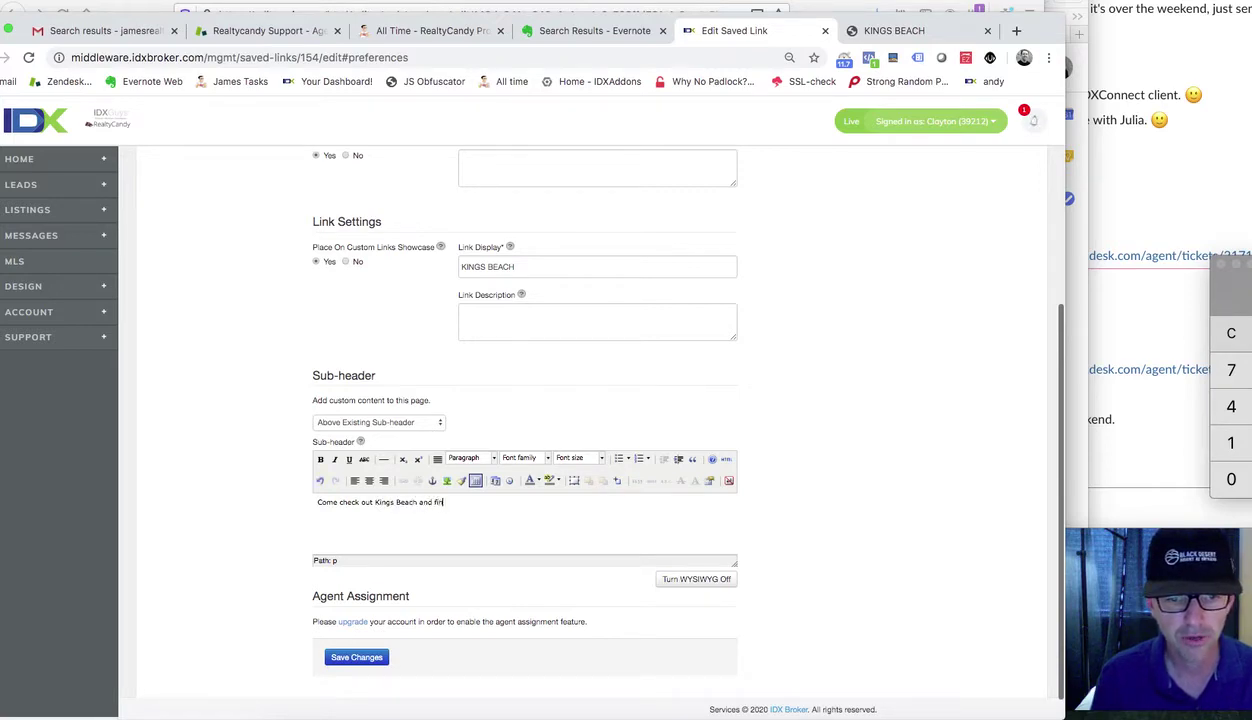
type(" your new home")
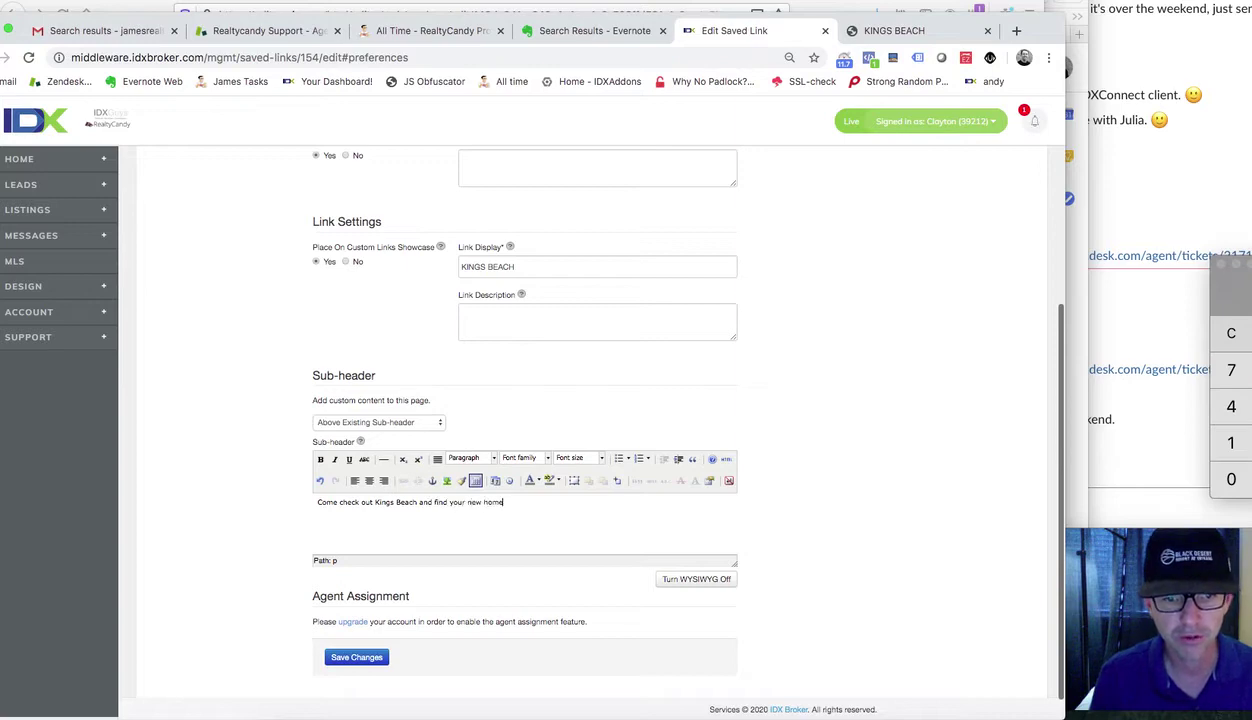
type(".")
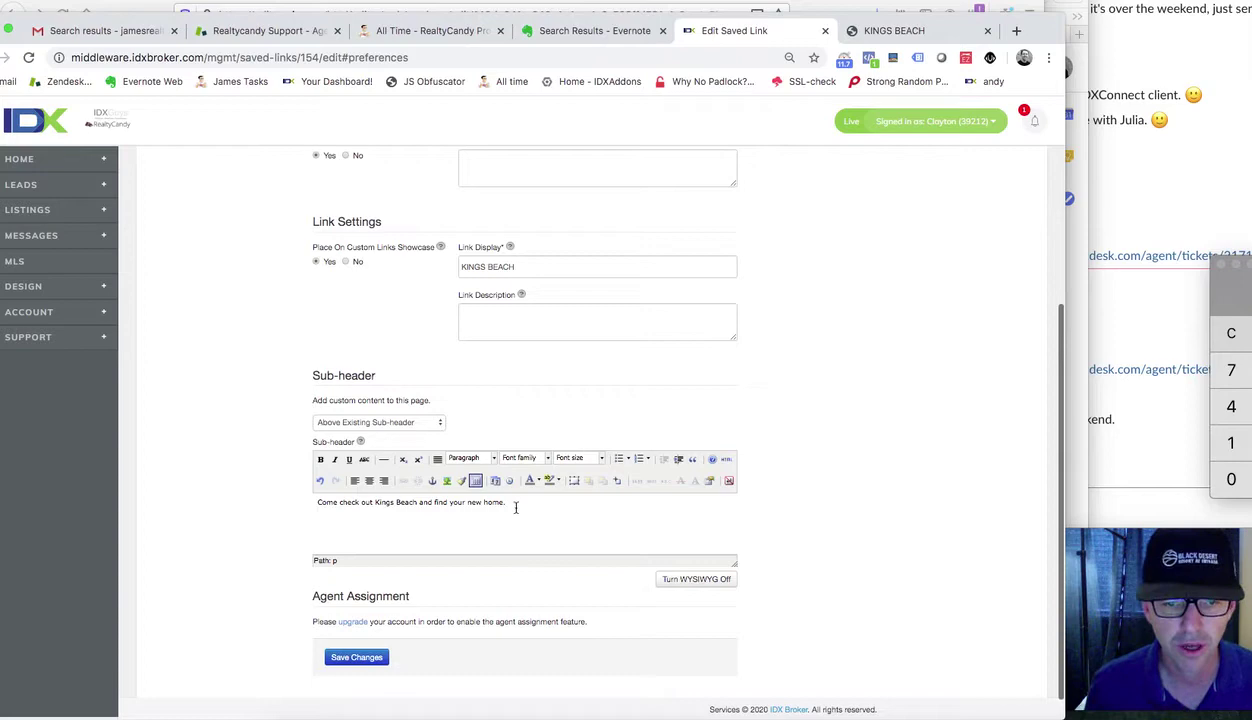
key("Return")
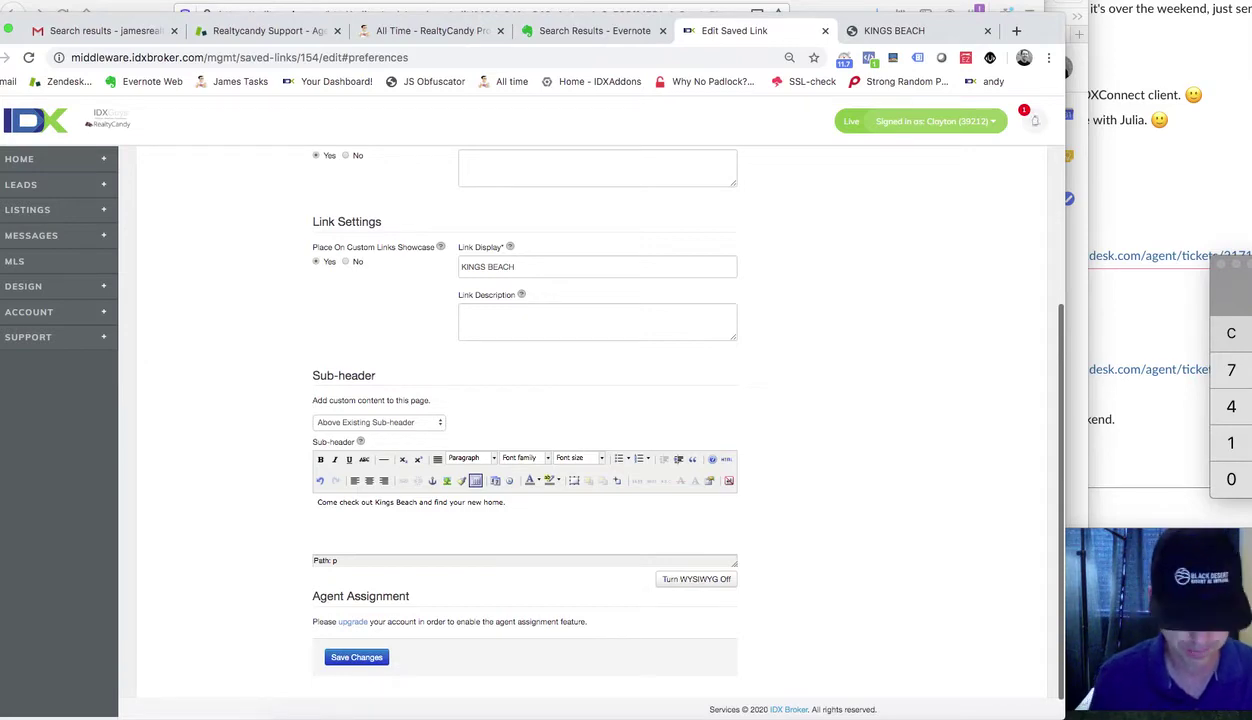
type("Thi")
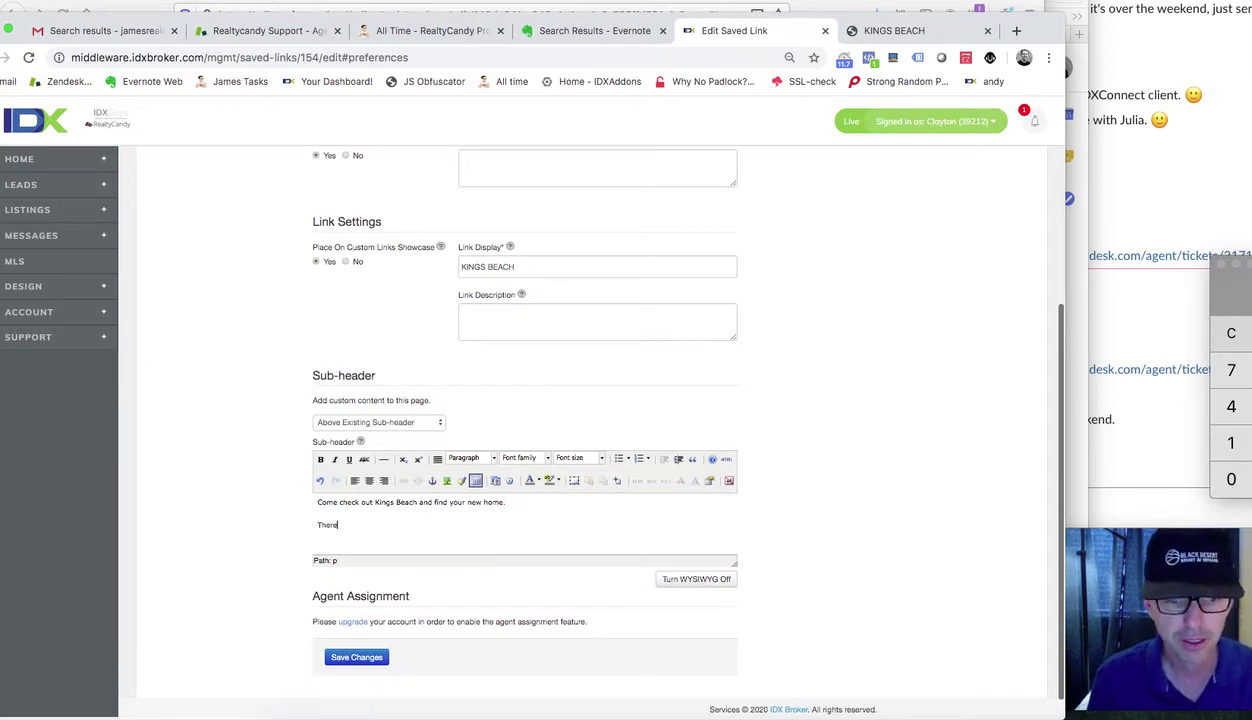
type("...")
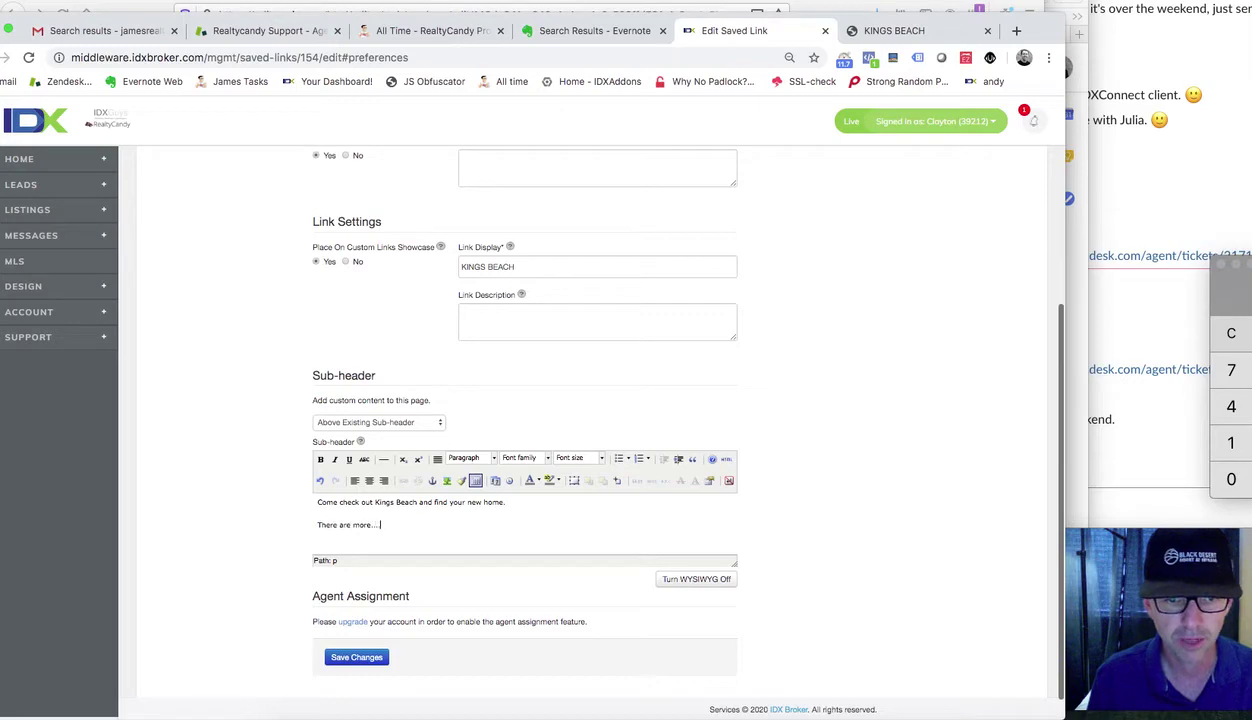
type("..")
left_click(447, 481)
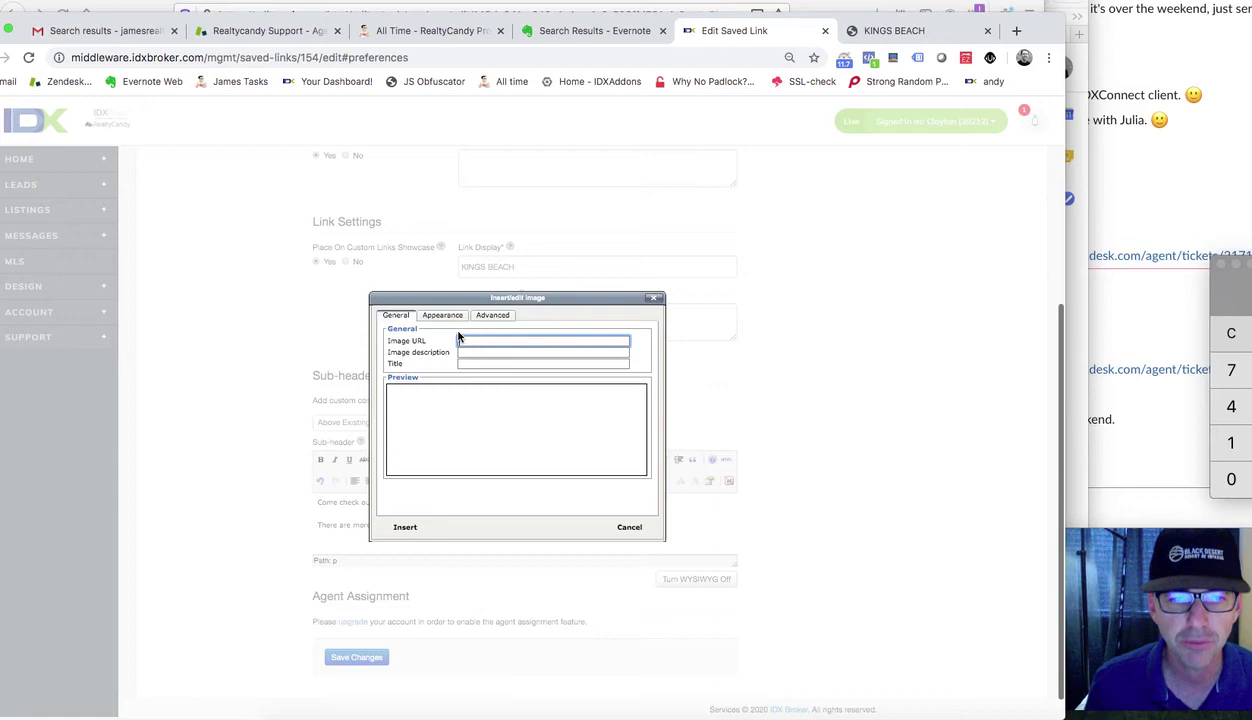
Skip adding an image, save the kings-beach saved link, and view the updated Kings Beach page
left_click(629, 527)
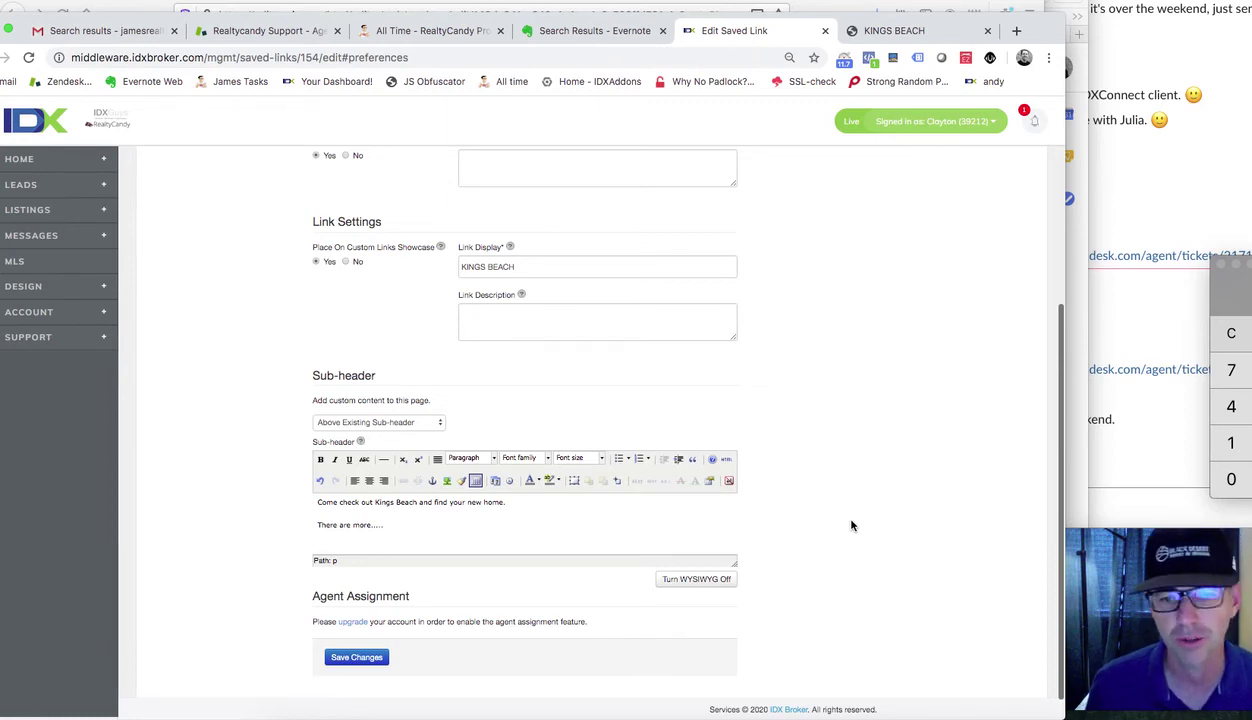
left_click(348, 660)
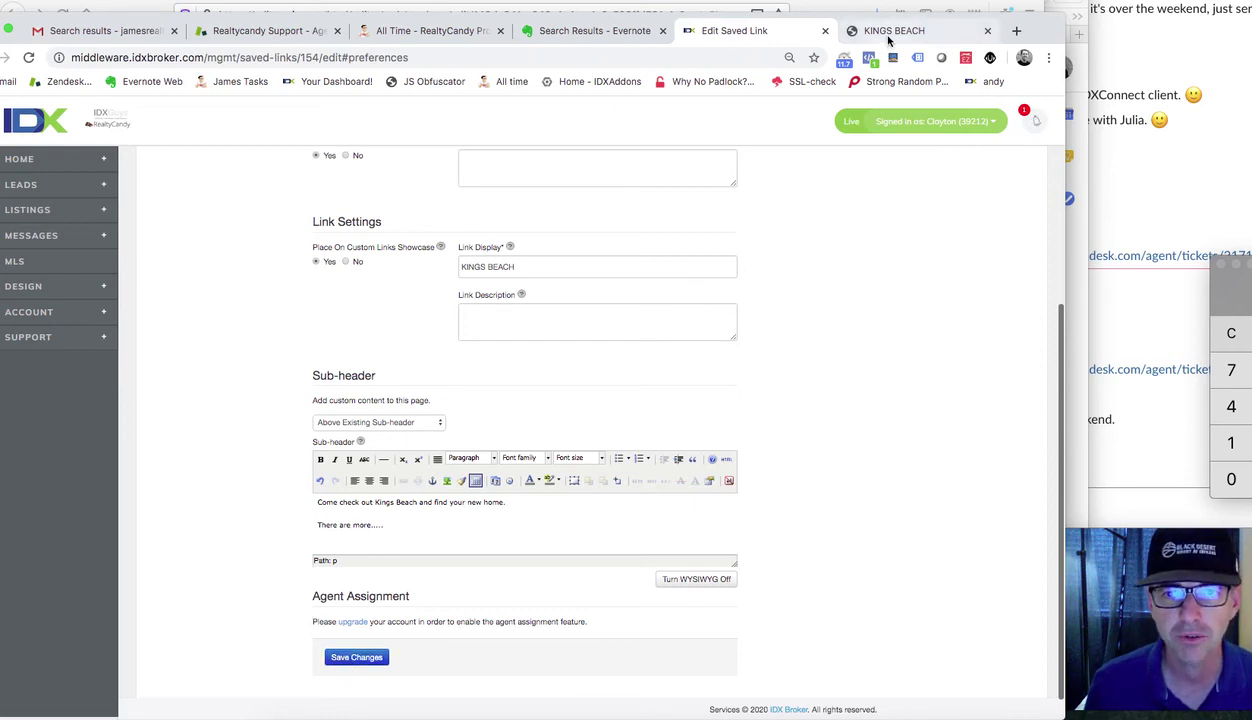
left_click(355, 661)
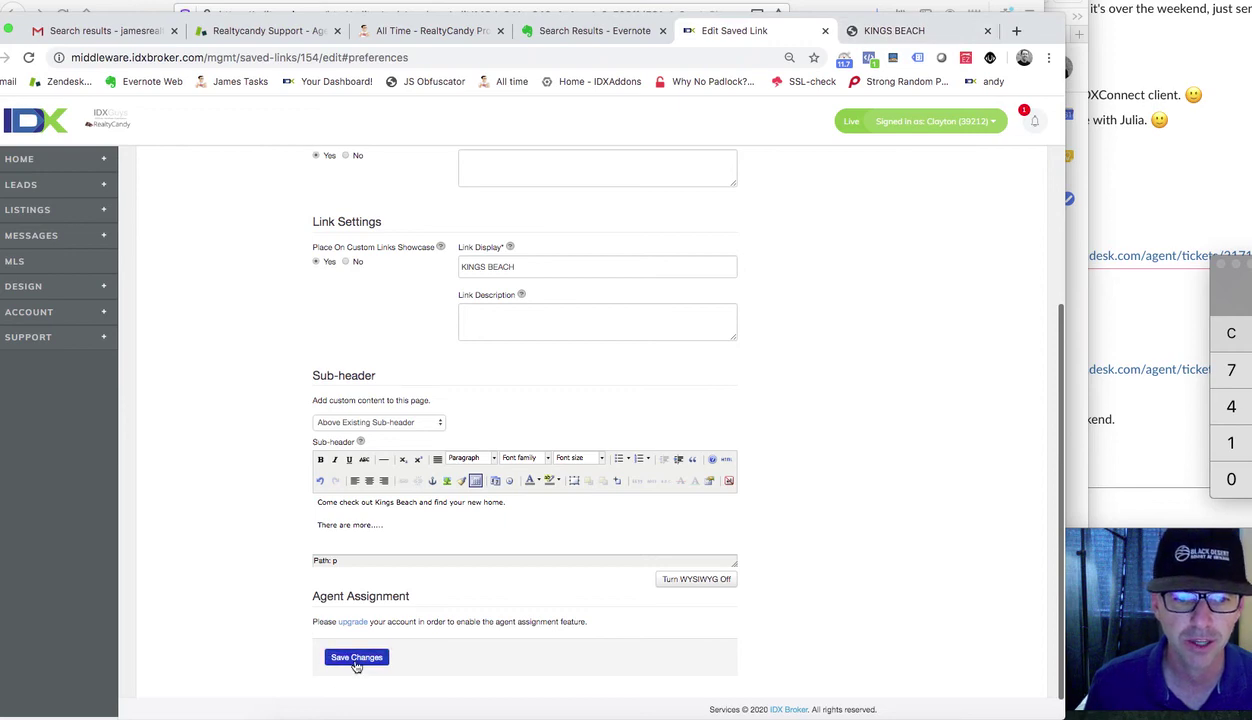
left_click(930, 33)
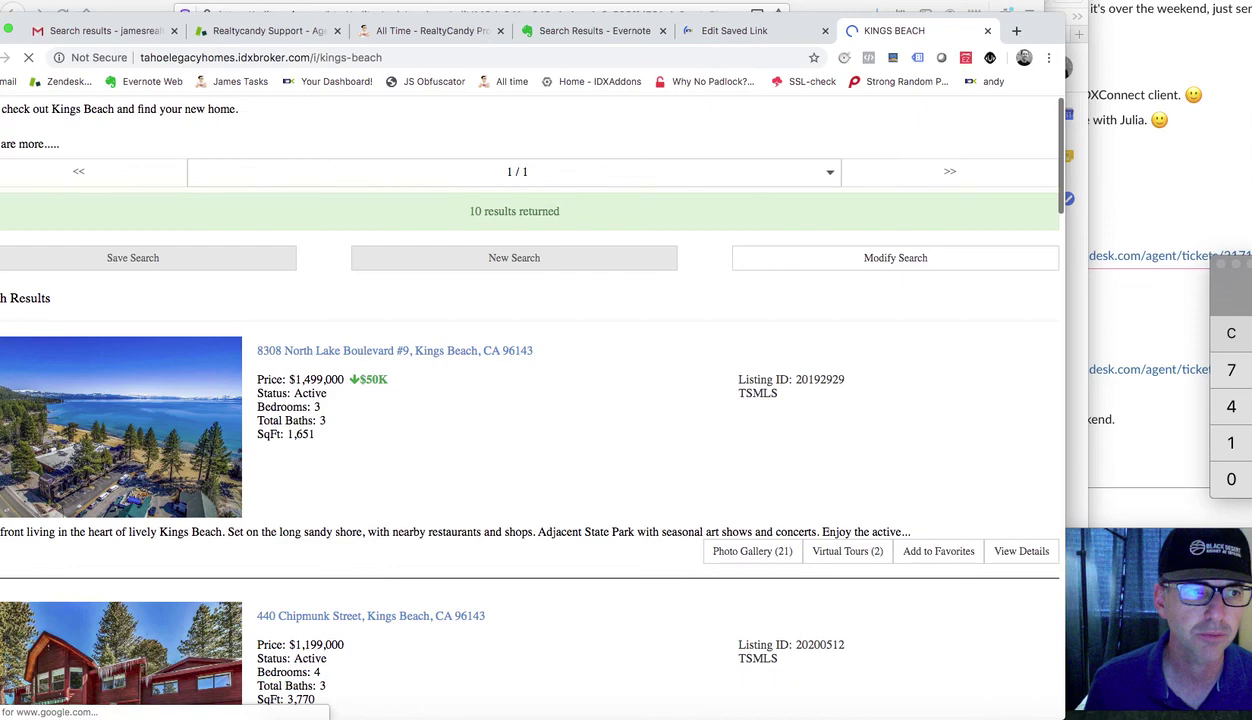
Widen the browser window so both Kings Beach welcome lines show above the listings
left_click_drag(1, 130, 3, 130)
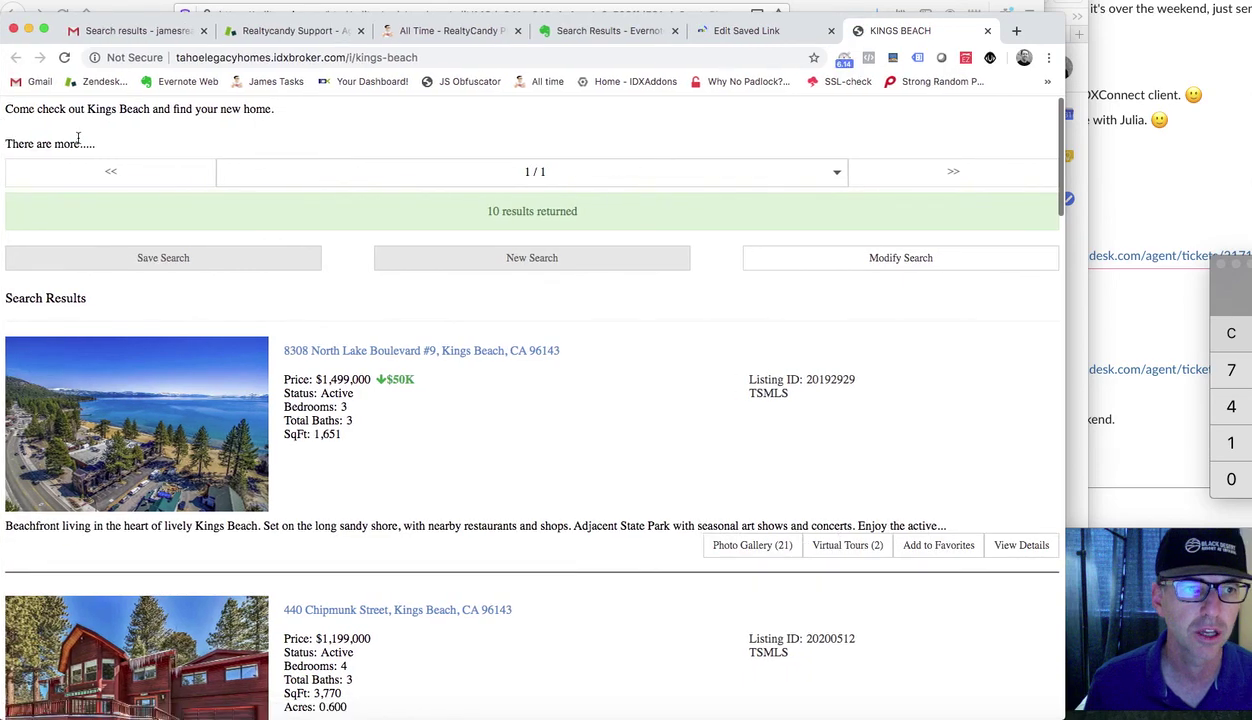